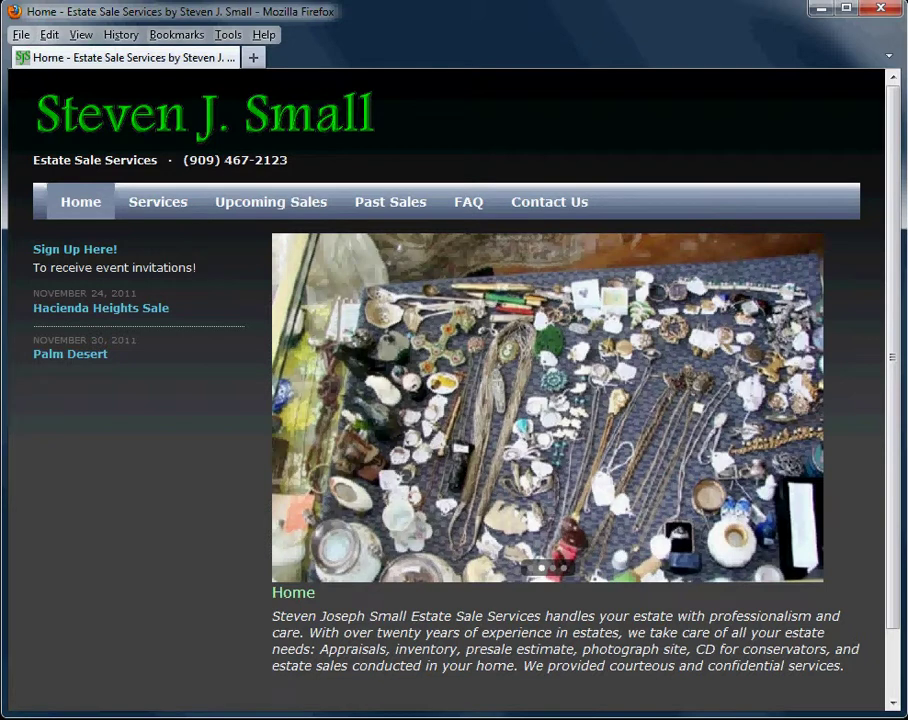
Step: From the Contact Us page, sign in with the suggested saved username and password
click(533, 207)
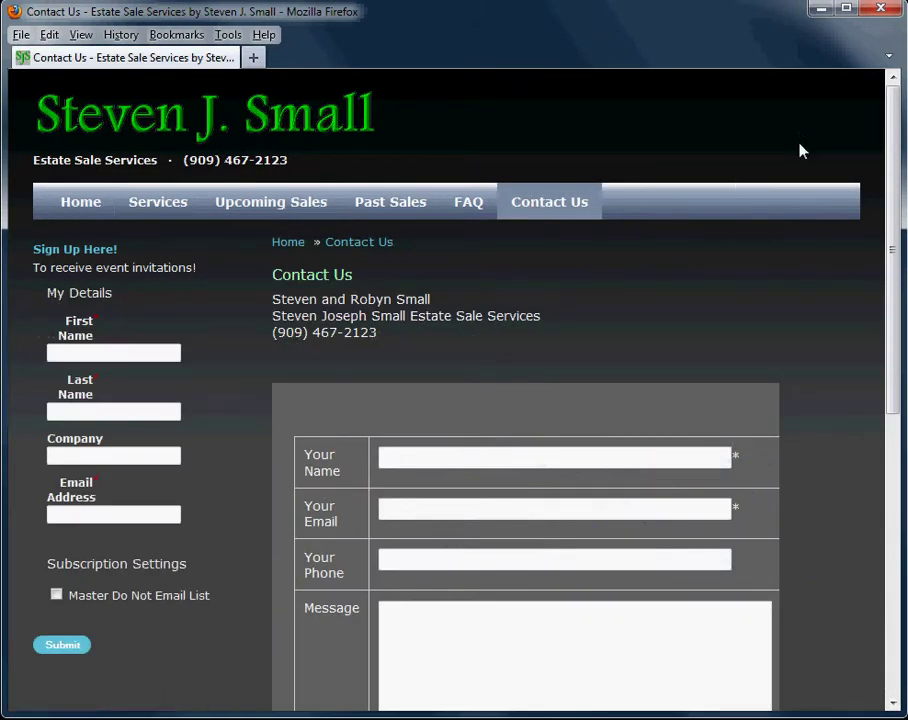
mouse_move(896, 132)
mouse_down()
mouse_move(890, 294)
mouse_move(900, 433)
mouse_up()
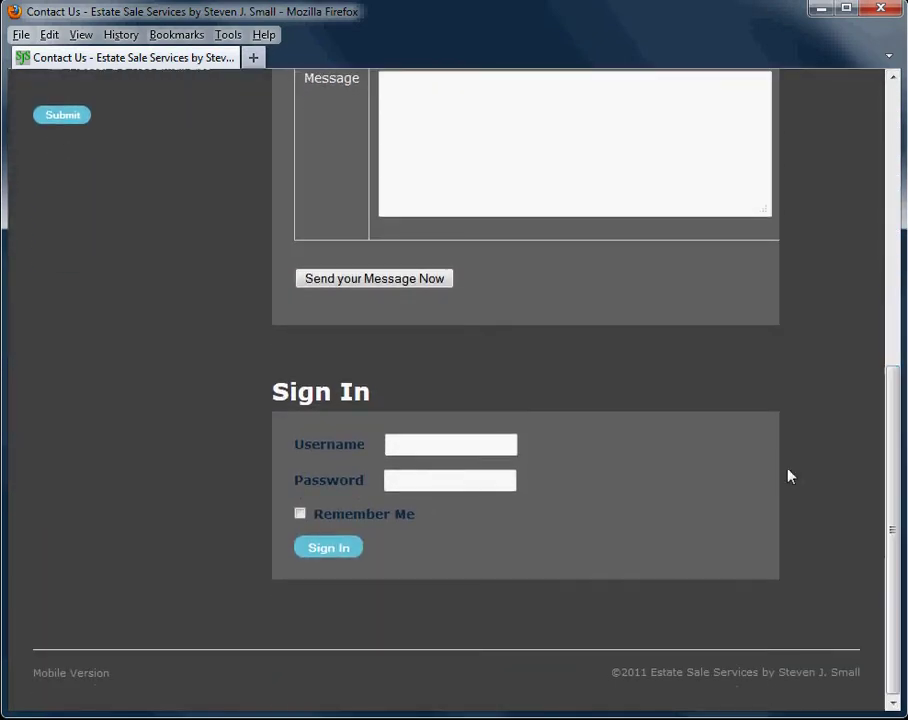
click(400, 446)
text(r)
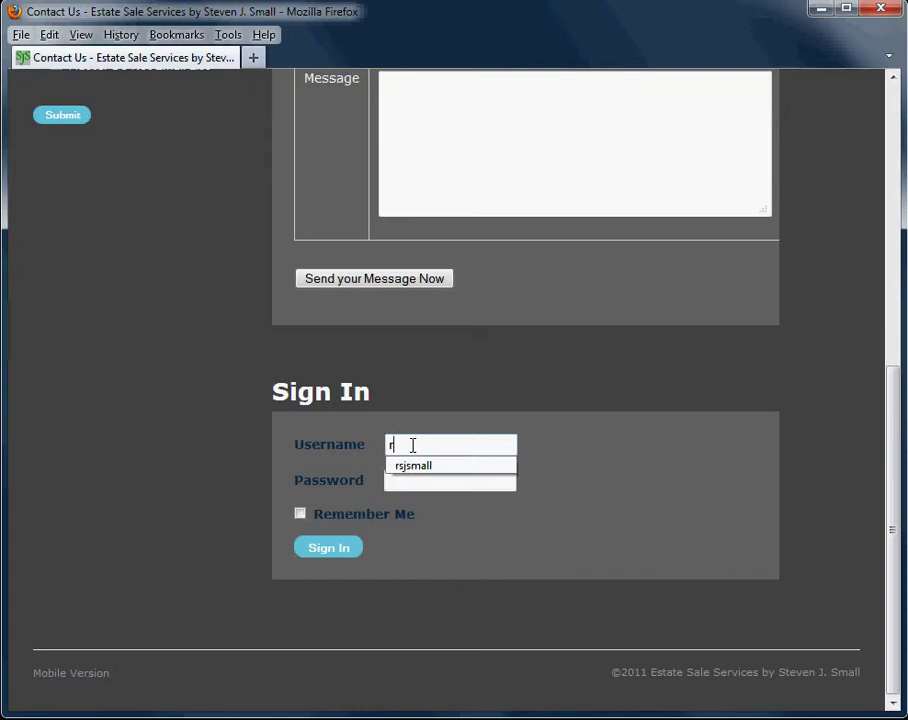
key(Down)
key(Tab)
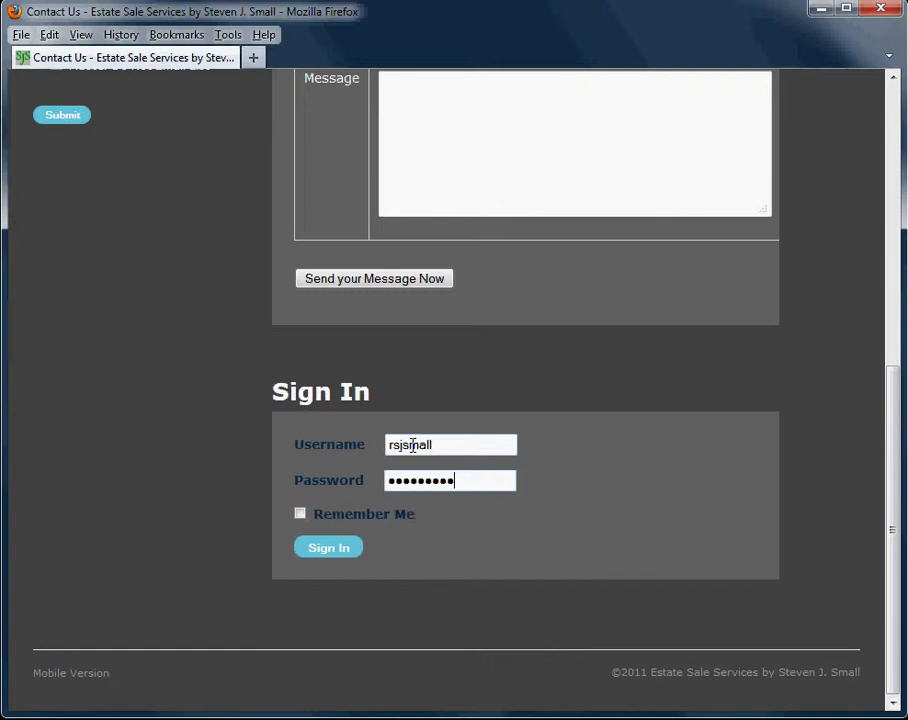
click(338, 544)
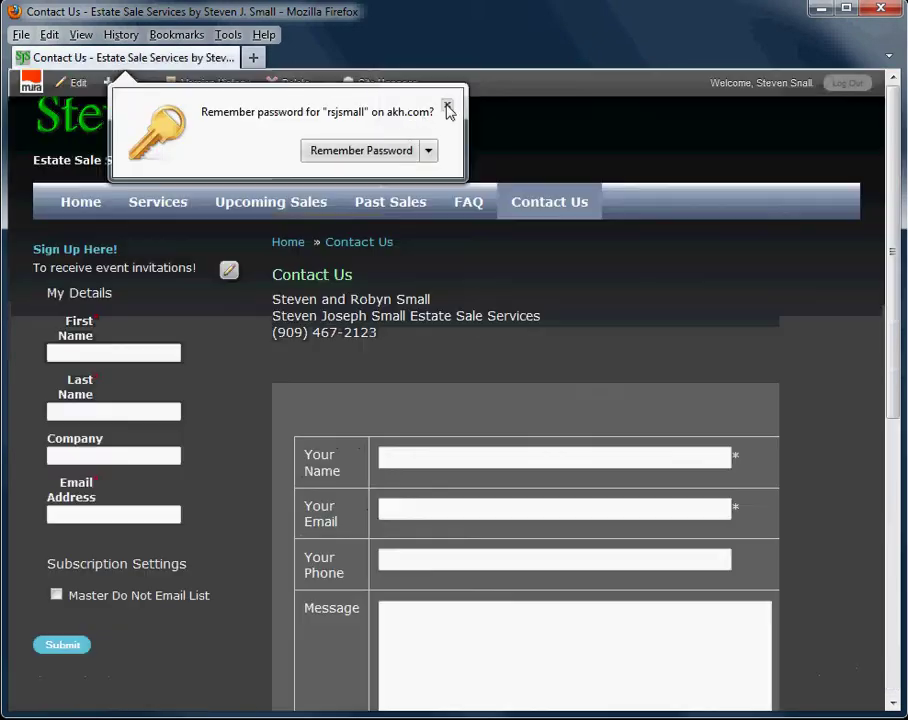
Step: Dismiss the remember-password prompt and browse the Services page
click(447, 105)
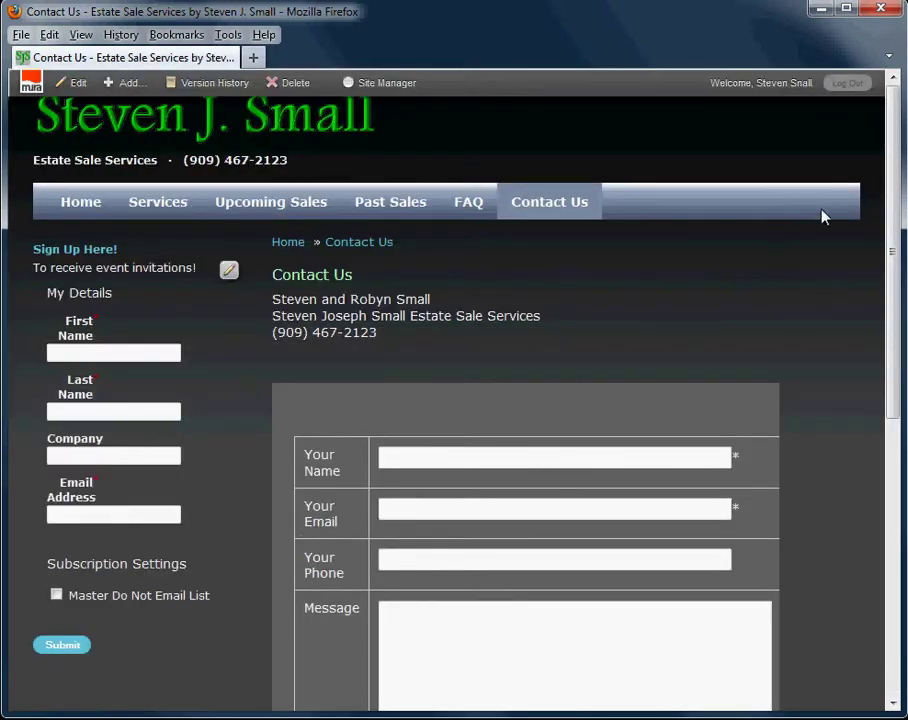
mouse_move(900, 148)
mouse_down()
mouse_move(897, 174)
mouse_move(898, 152)
mouse_up()
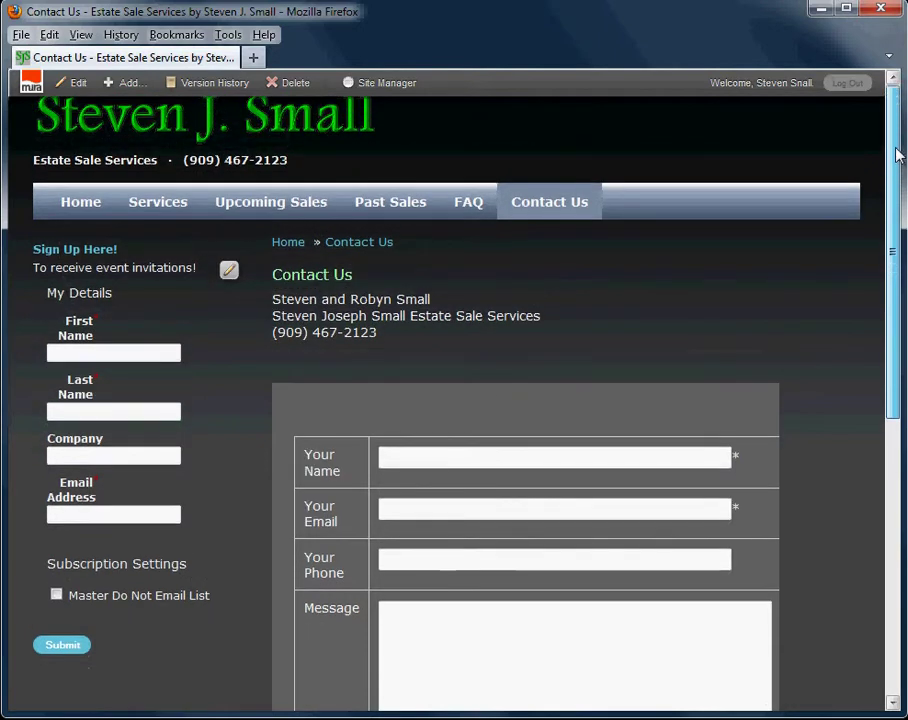
click(161, 205)
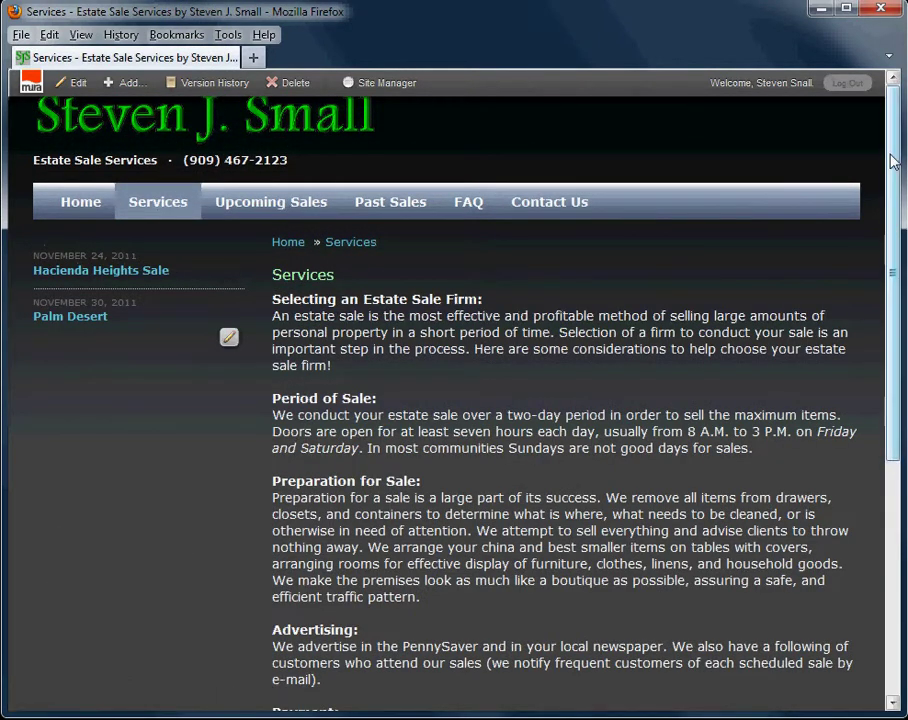
mouse_move(893, 162)
mouse_down()
mouse_move(893, 386)
mouse_move(888, 372)
mouse_up()
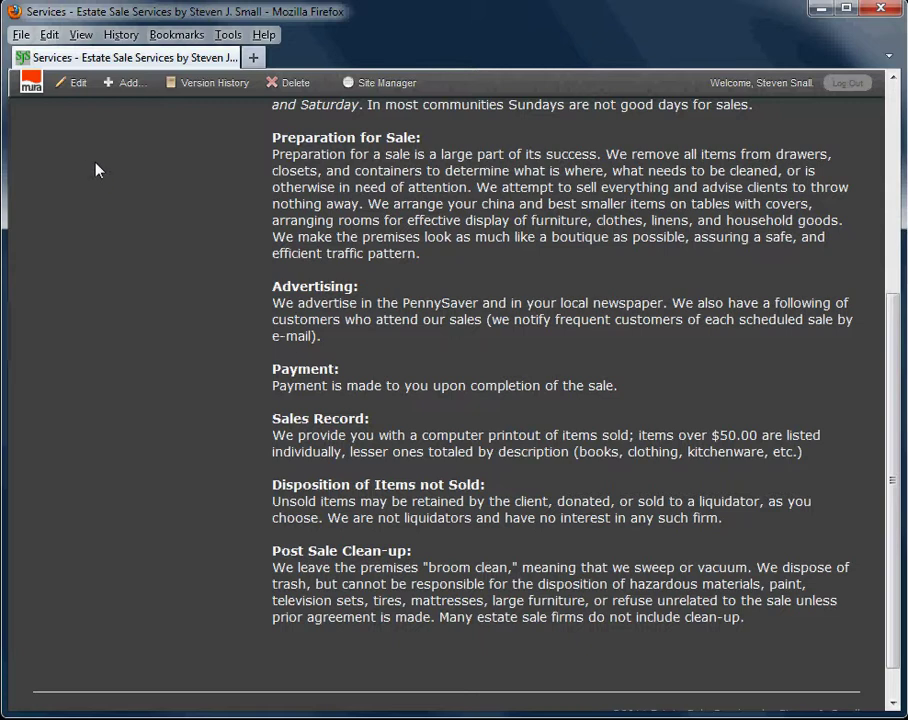
Step: Hide and restore the Mura editing toolbar, then go to the FAQ page
click(31, 84)
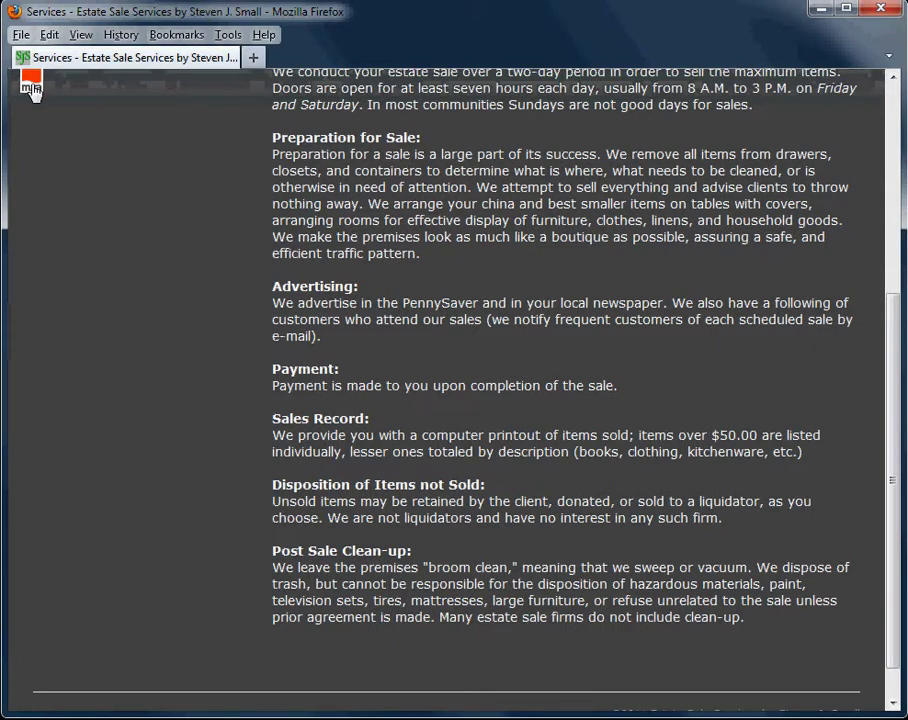
click(31, 84)
click(31, 84)
click(31, 86)
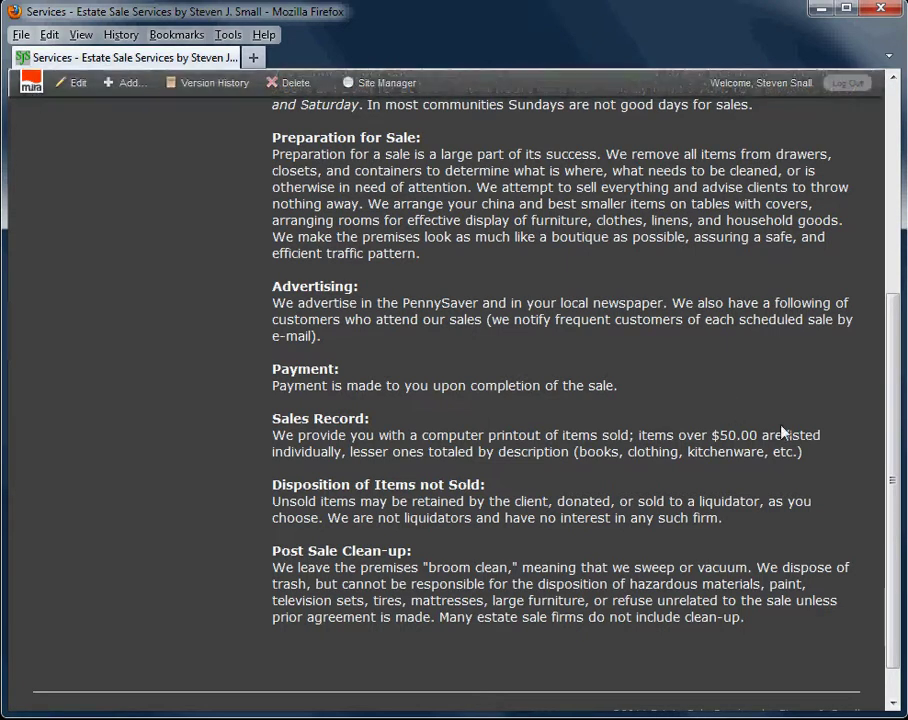
drag(890, 481, 889, 146)
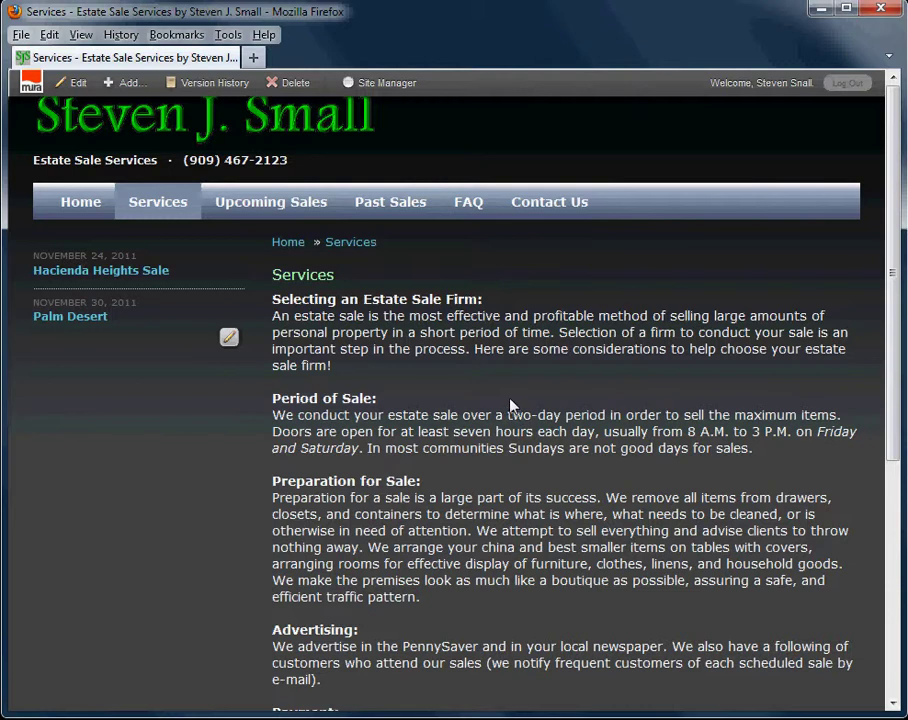
click(466, 204)
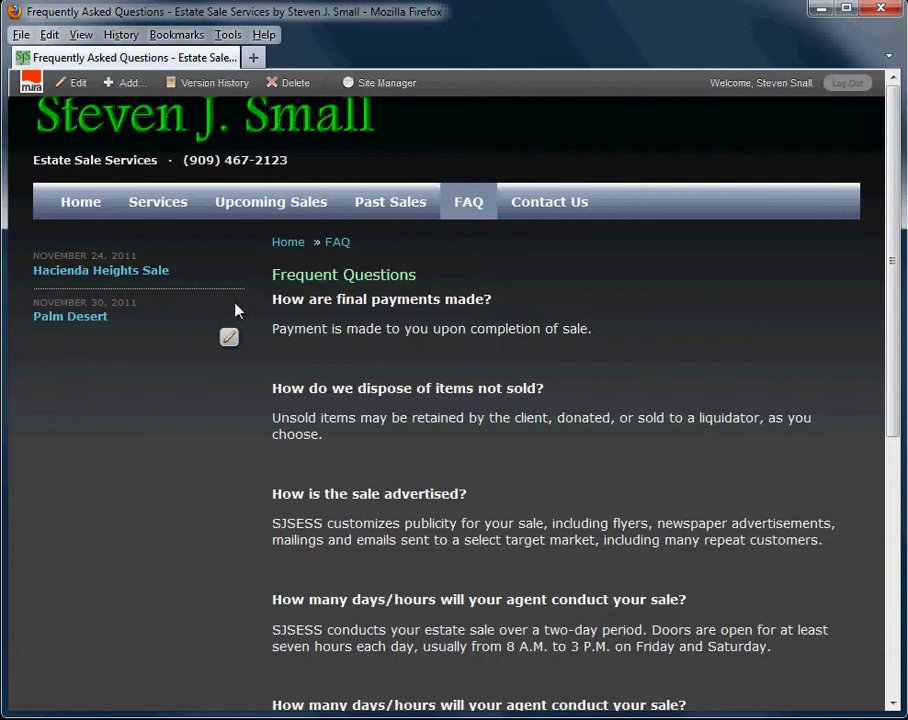
Step: Open the FAQ page in the Edit Content panel and scroll the editor to the answers
click(76, 87)
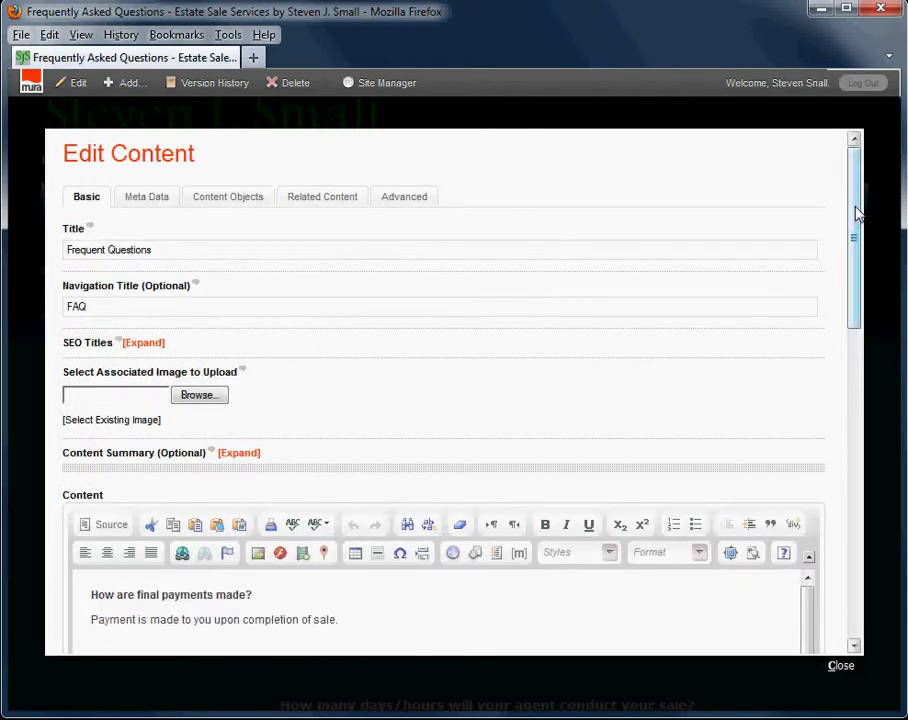
mouse_move(857, 213)
mouse_down()
mouse_move(857, 240)
mouse_move(855, 197)
mouse_up()
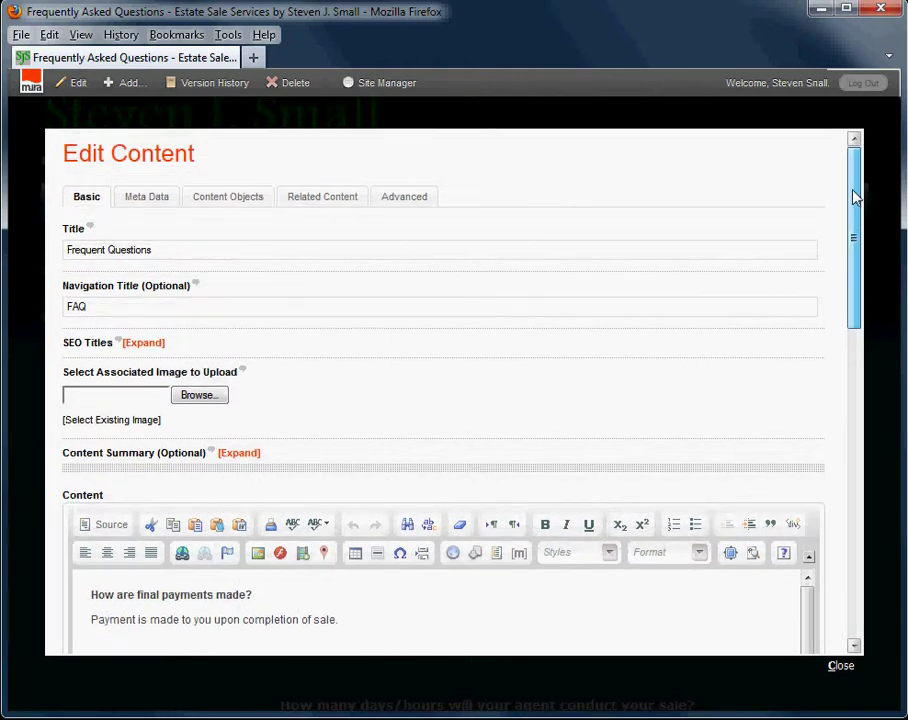
drag(855, 207, 850, 345)
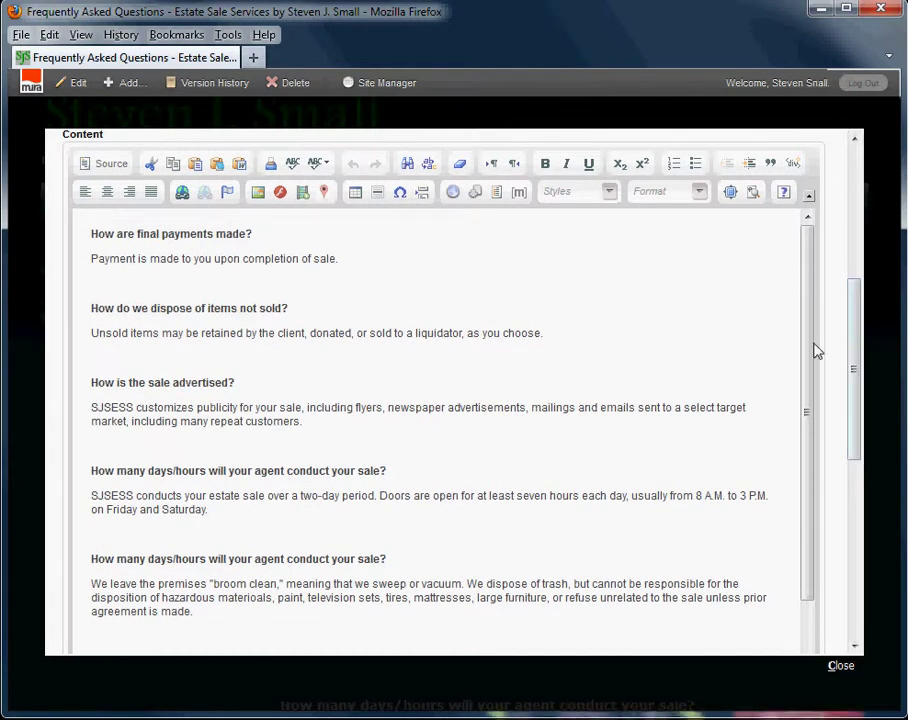
scroll(809, 339, down, 2)
scroll(810, 340, down, 2)
scroll(800, 300, up, 2)
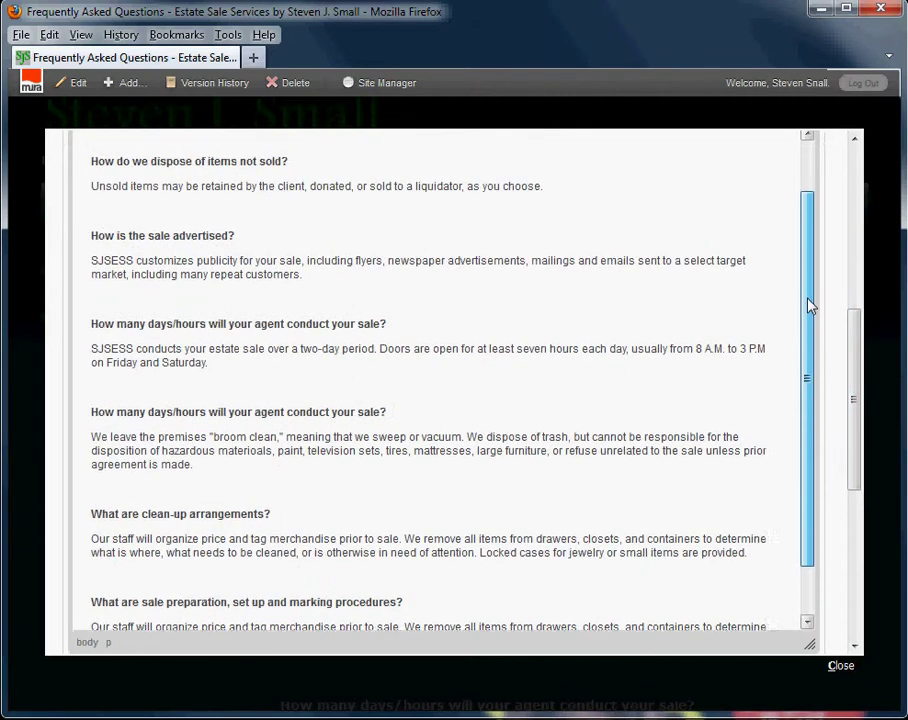
mouse_move(855, 343)
mouse_down()
mouse_move(857, 300)
mouse_move(807, 168)
mouse_up()
scroll(807, 304, down, 5)
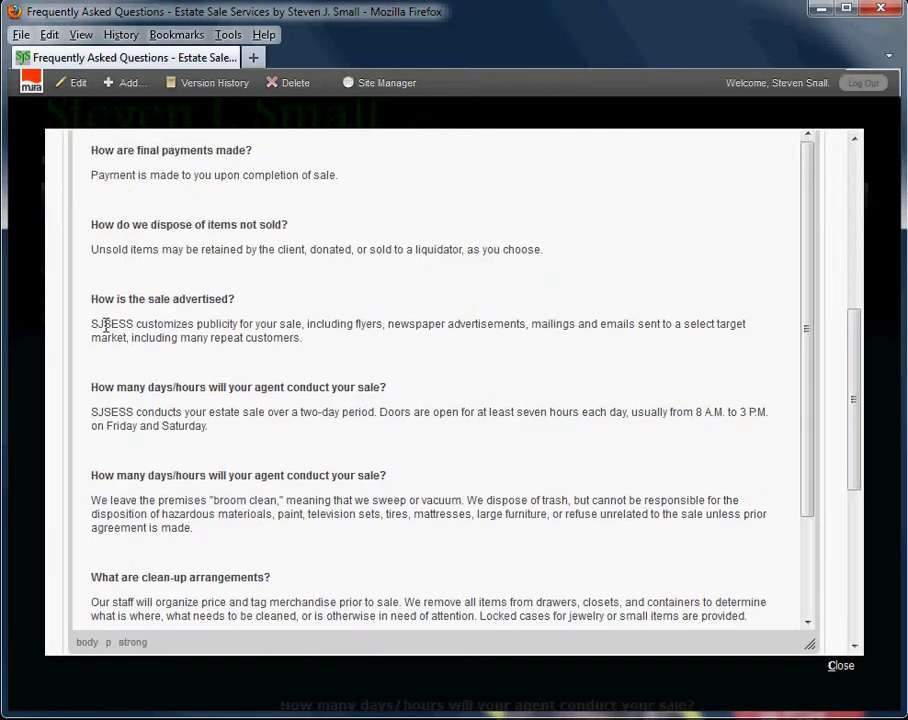
Step: Bold 'SJSESS' at the start of the advertising and agent-days answers
double_click(105, 324)
drag(853, 405, 853, 353)
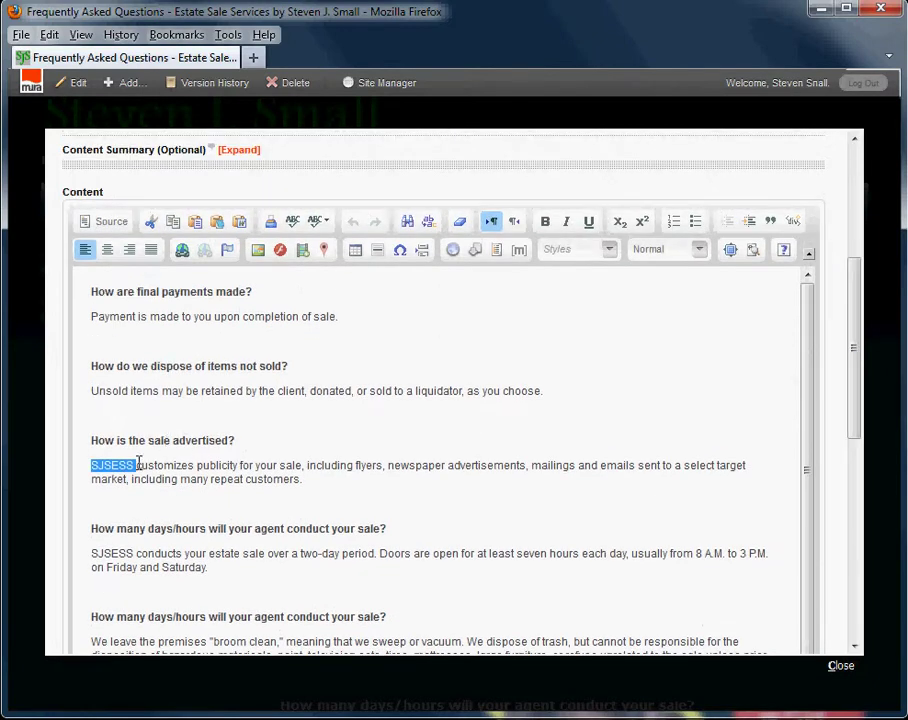
click(546, 223)
double_click(105, 556)
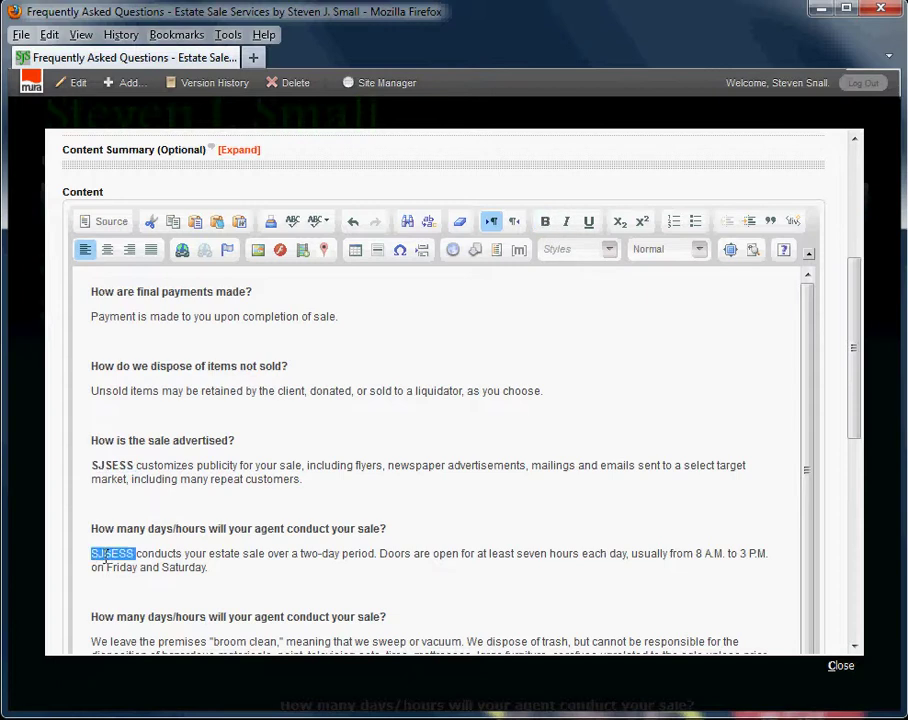
click(546, 223)
click(432, 437)
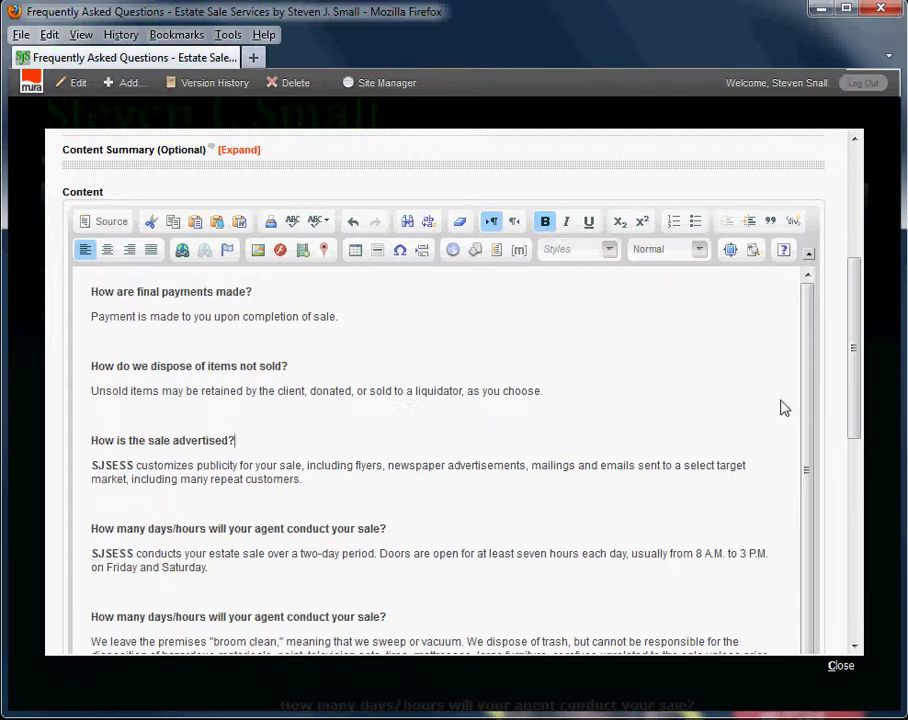
drag(855, 300, 866, 503)
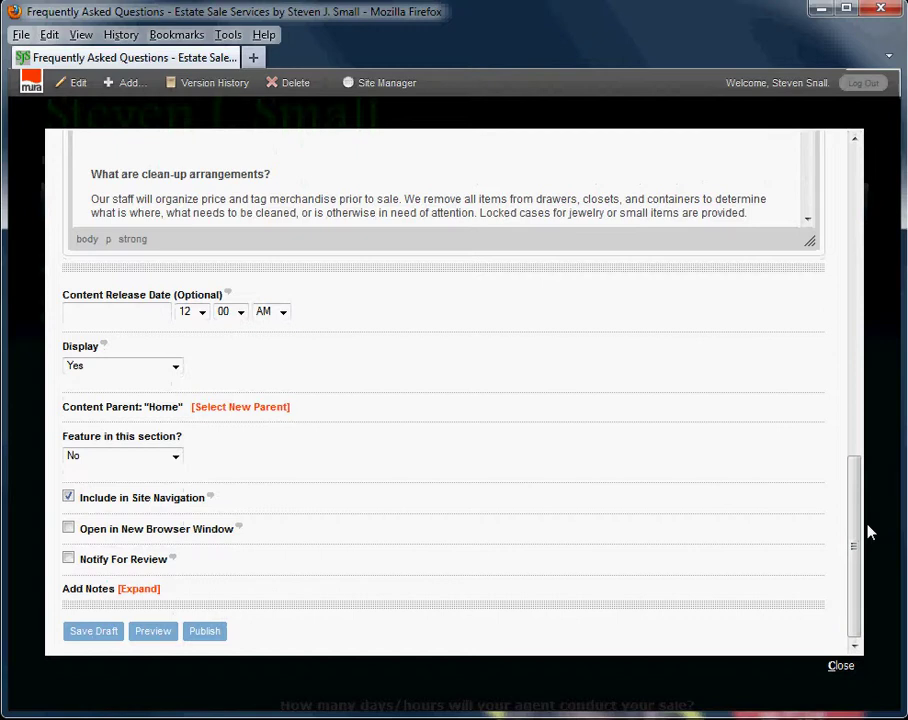
Step: Publish the FAQ edits, check the bold SJSESS on the live page, then visit Services
click(205, 638)
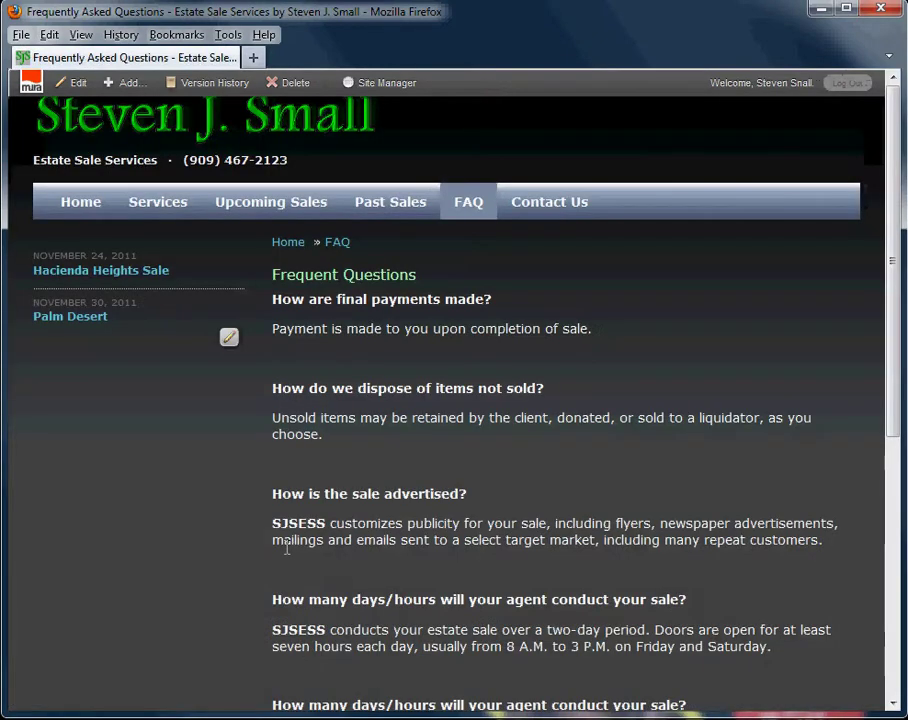
drag(887, 240, 898, 360)
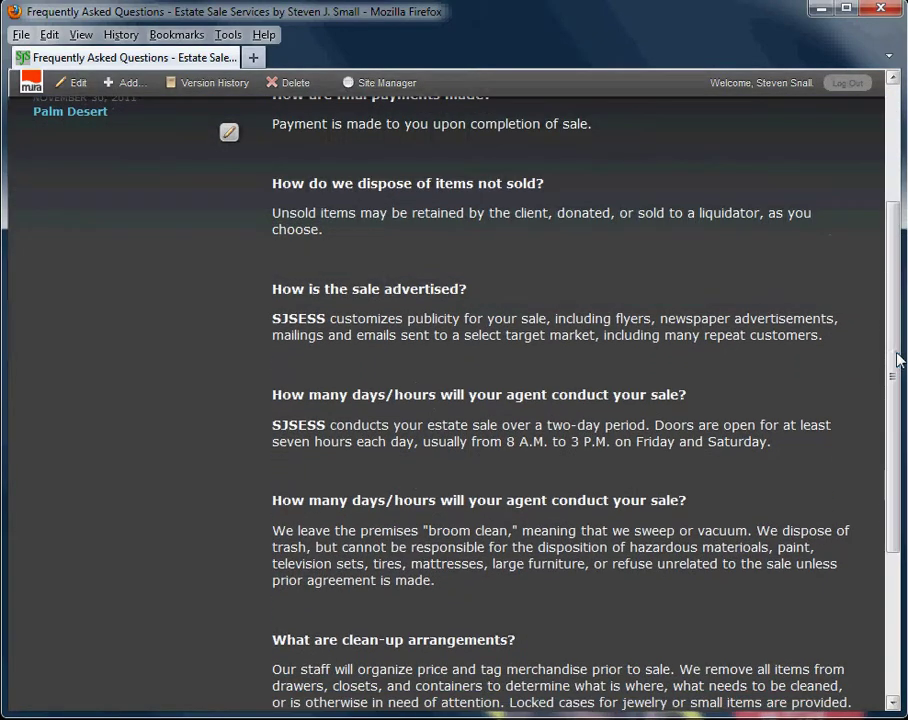
double_click(300, 320)
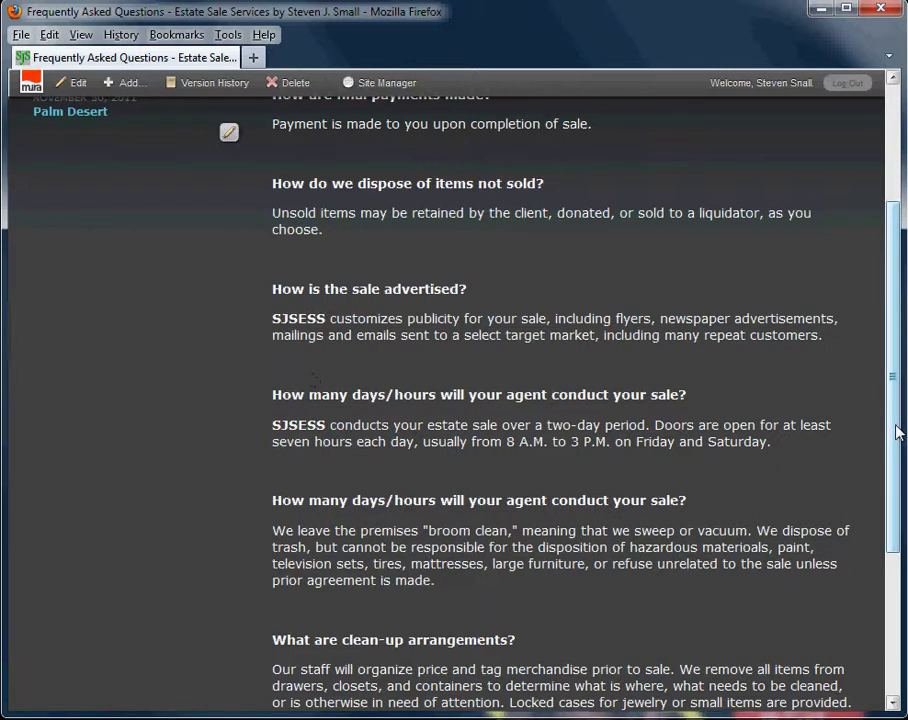
drag(897, 437, 898, 264)
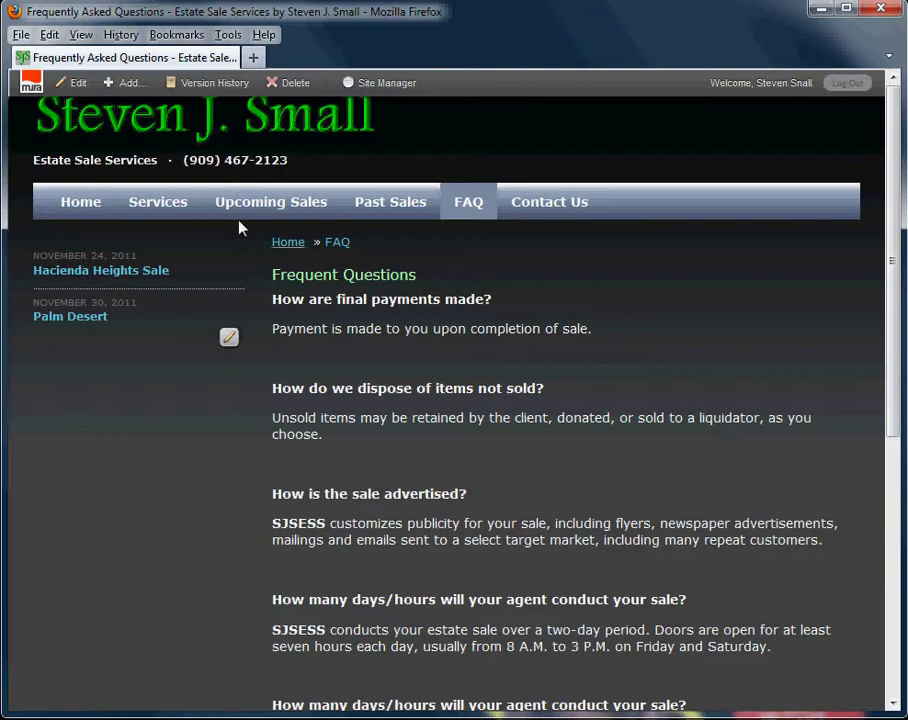
click(156, 203)
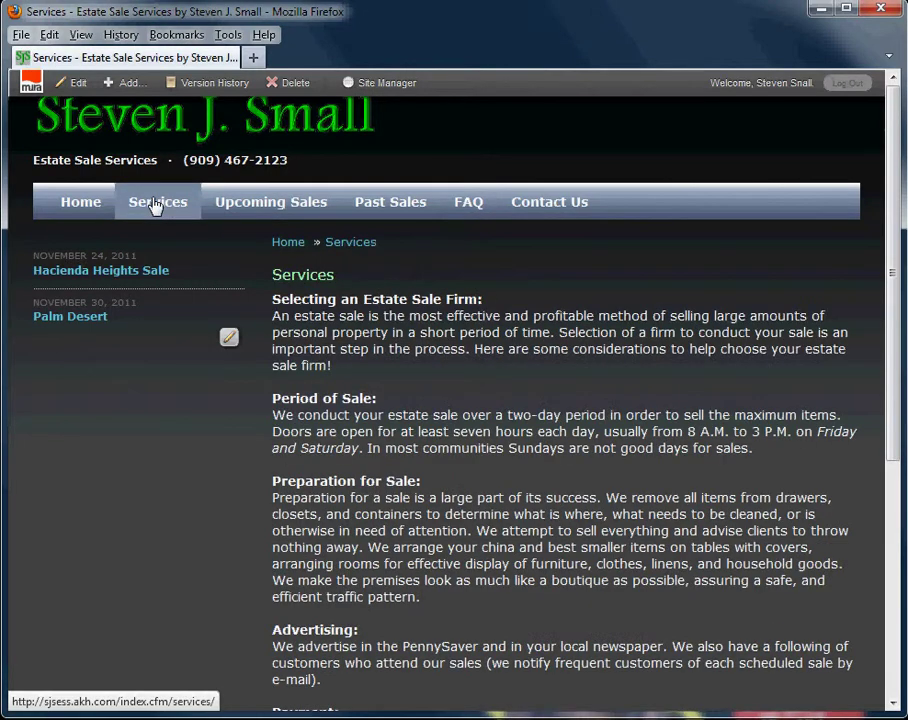
click(78, 90)
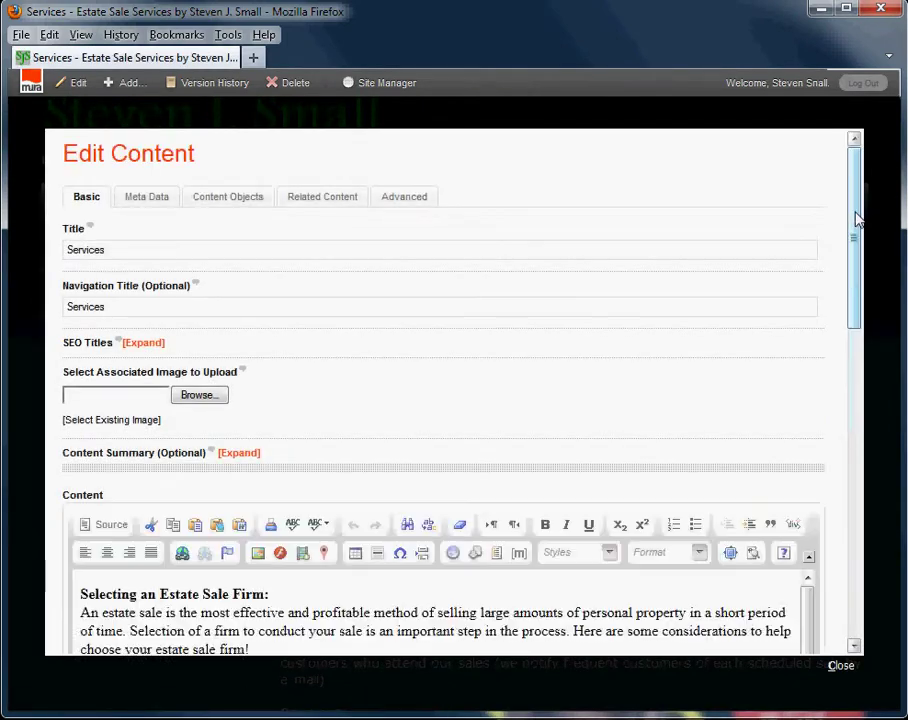
drag(856, 220, 866, 353)
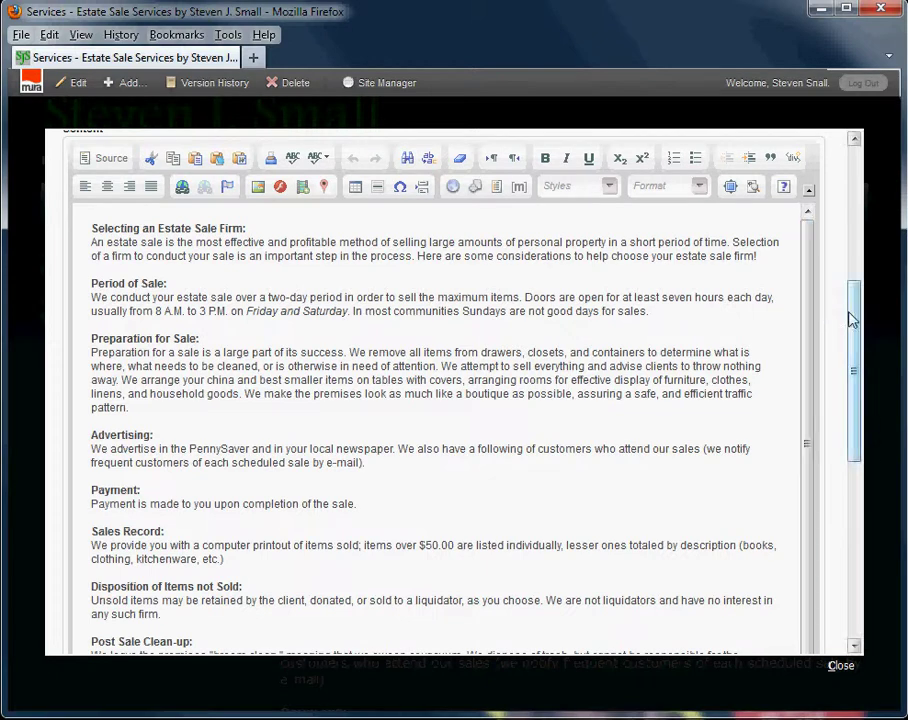
drag(853, 322, 849, 523)
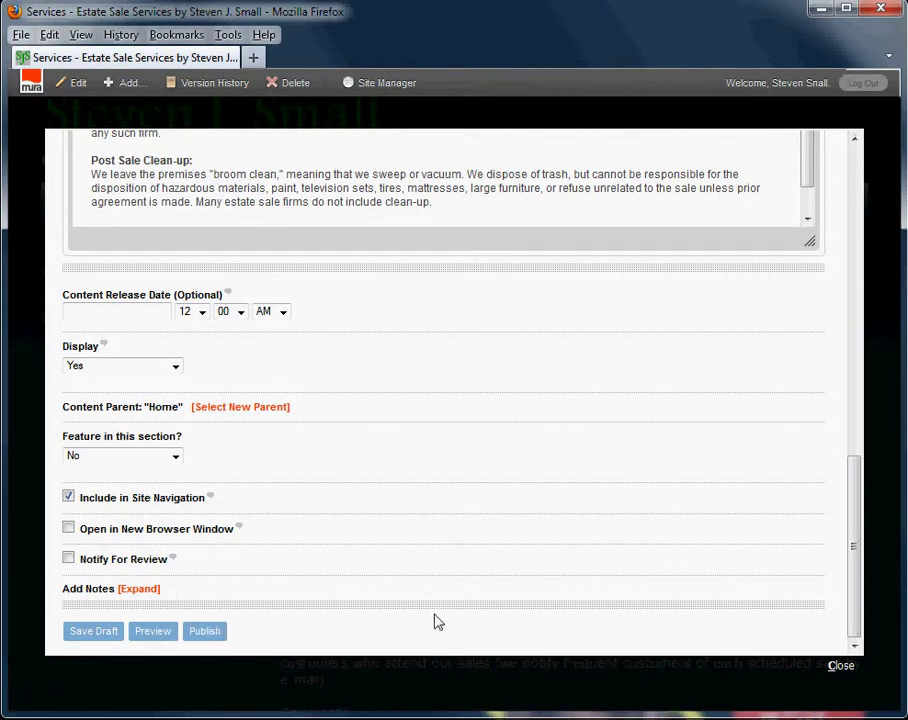
click(843, 668)
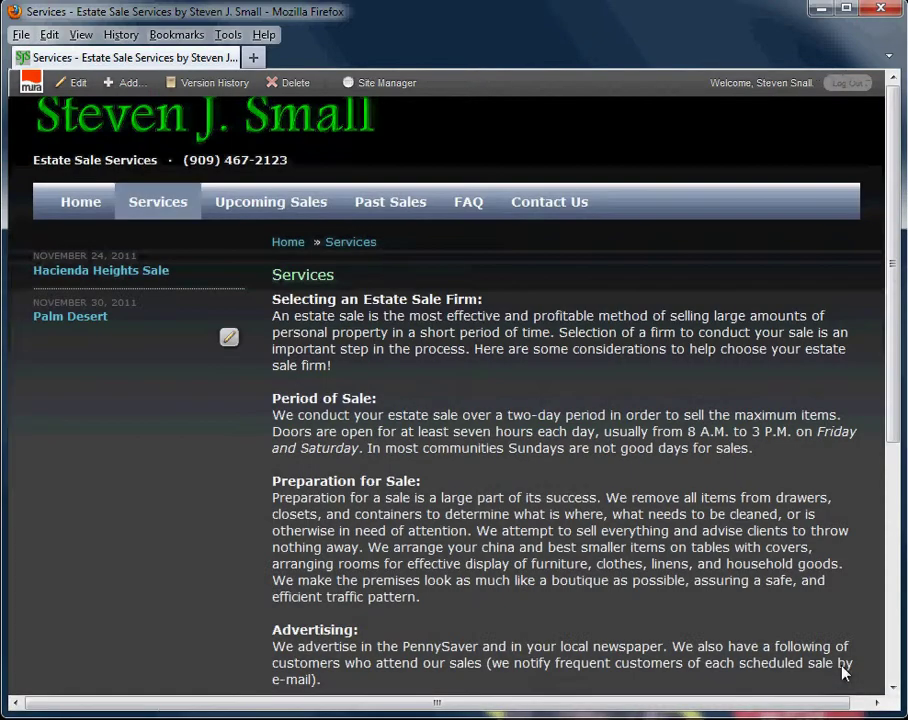
Step: Log out via the Log Out link at the right of the Mura admin toolbar
drag(897, 258, 894, 254)
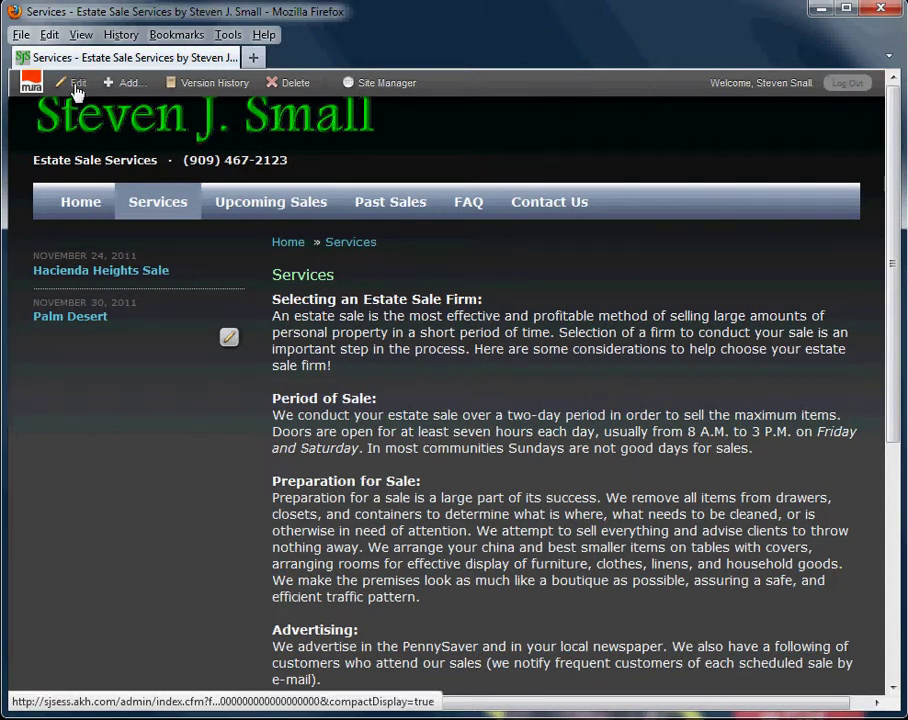
click(848, 86)
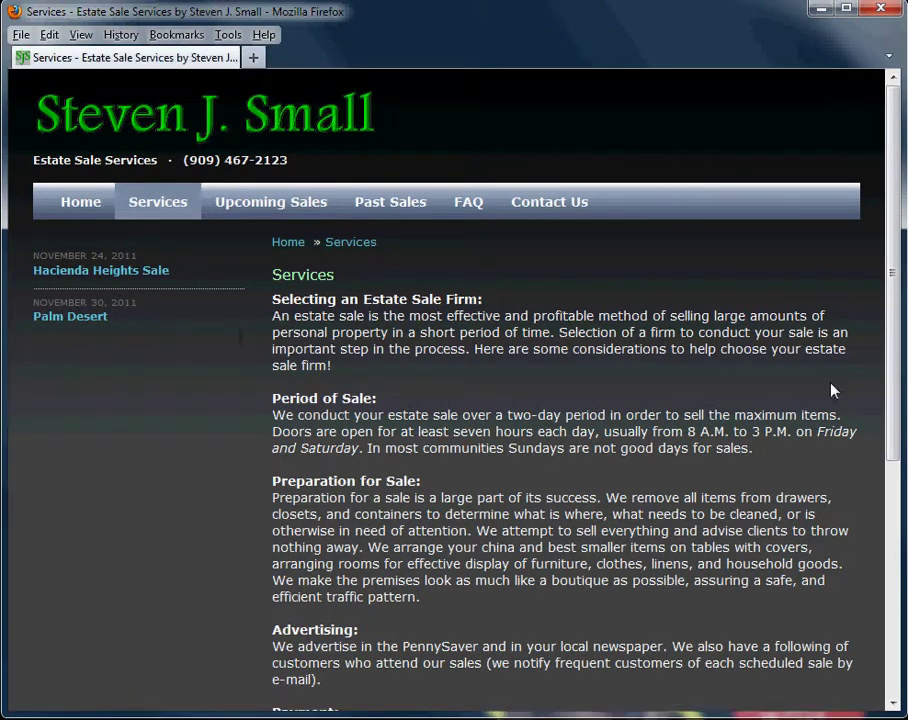
Step: Go to Upcoming Sales to view the November 2011 events calendar
mouse_move(896, 318)
mouse_down()
mouse_move(898, 405)
mouse_move(890, 346)
mouse_up()
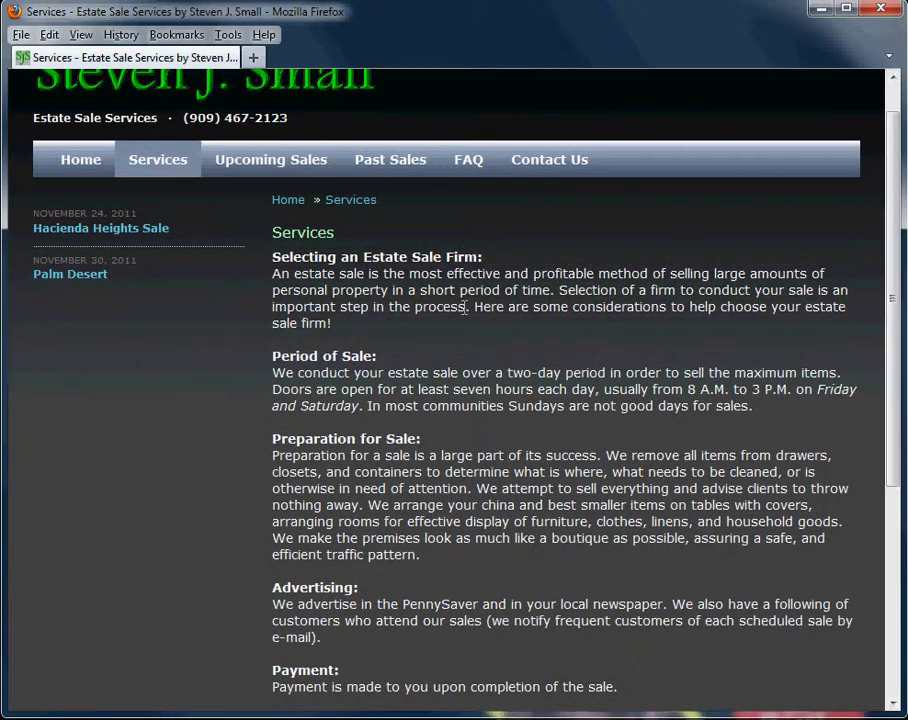
click(280, 168)
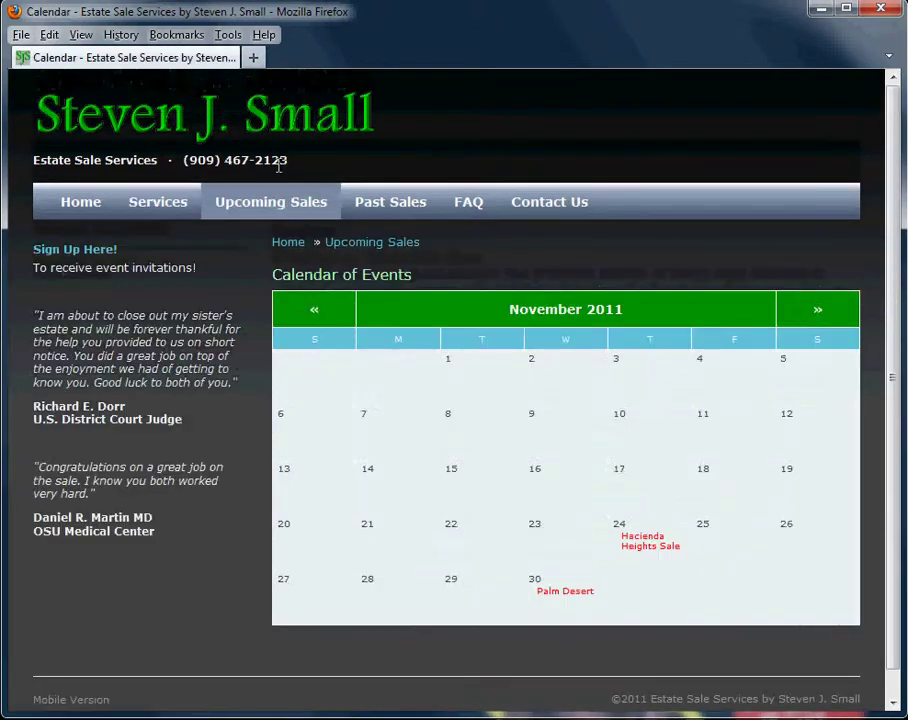
drag(892, 217, 897, 231)
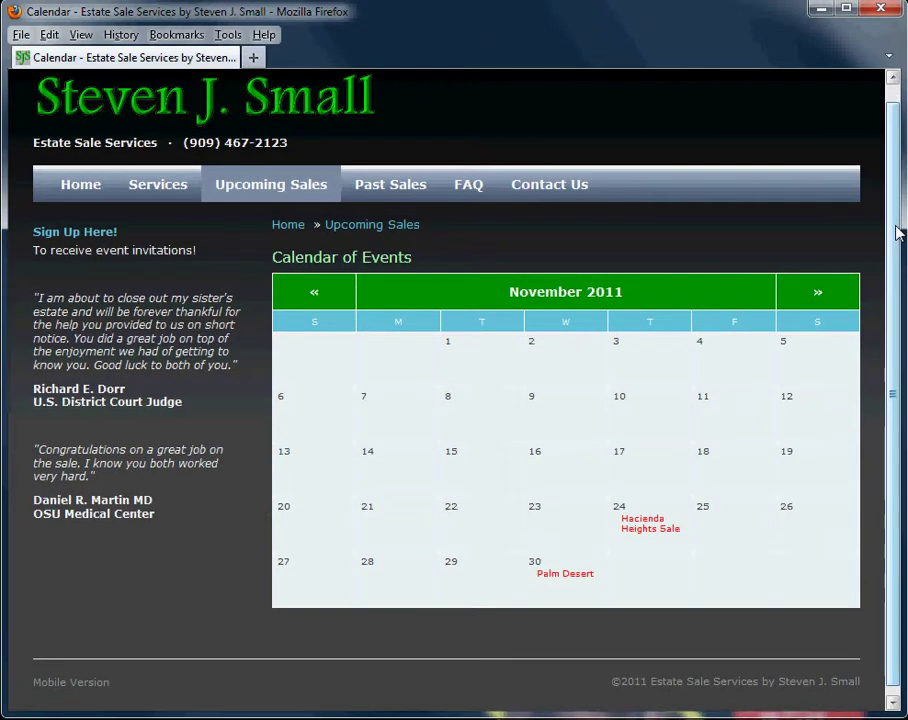